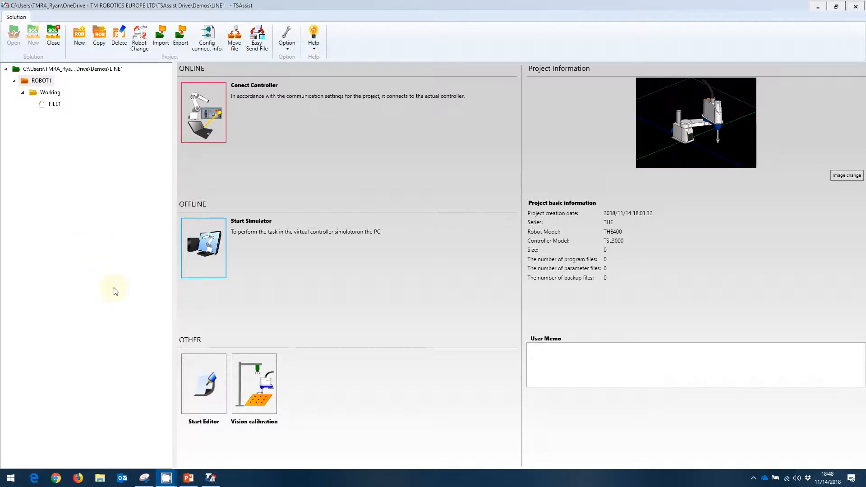
- Start the offline simulator for ROBOT1 and show the model tree in the 3D view
click(200, 254)
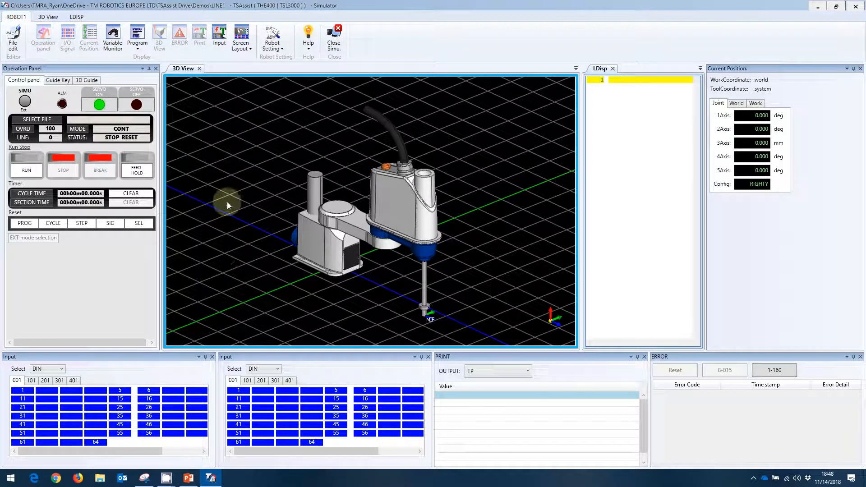
click(48, 17)
click(12, 38)
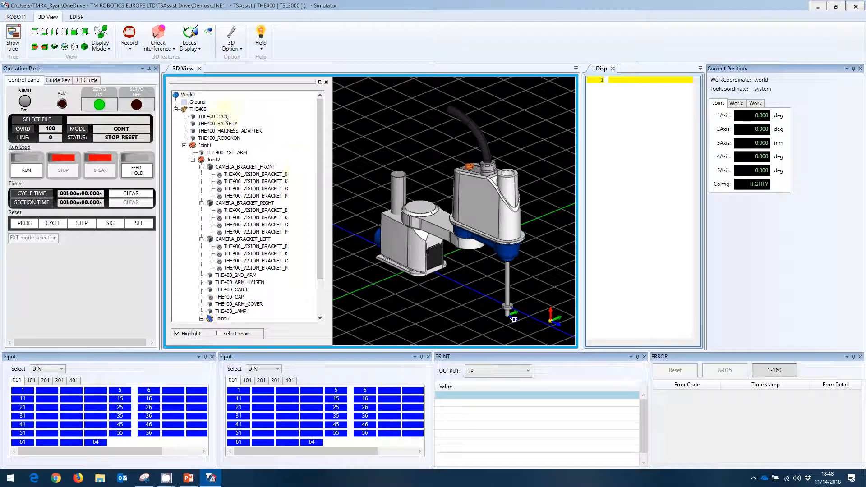
- Load the program FILE1 from the working folder into the simulator
click(44, 122)
click(354, 175)
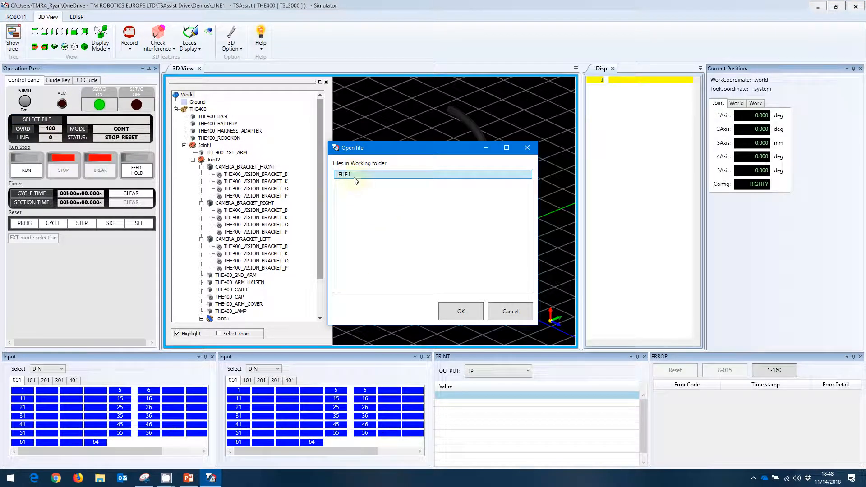
click(454, 312)
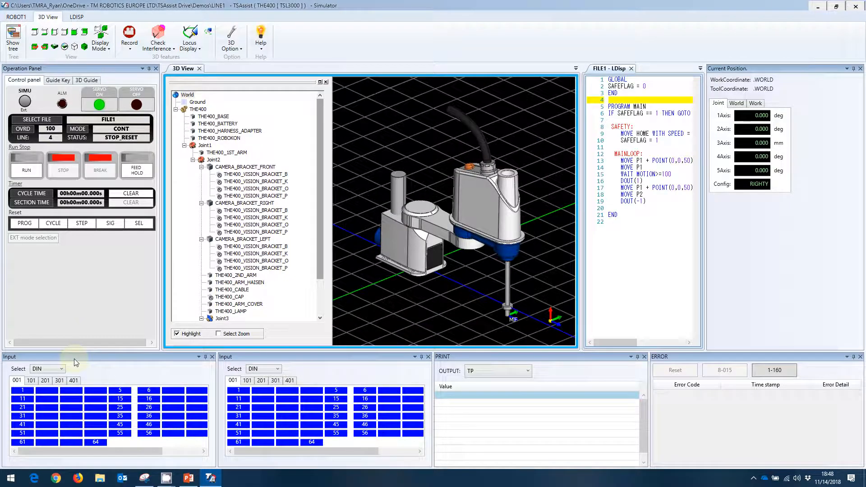
- Turn on the display of the THE400_FRANGE part under Joint4
drag(320, 249, 325, 309)
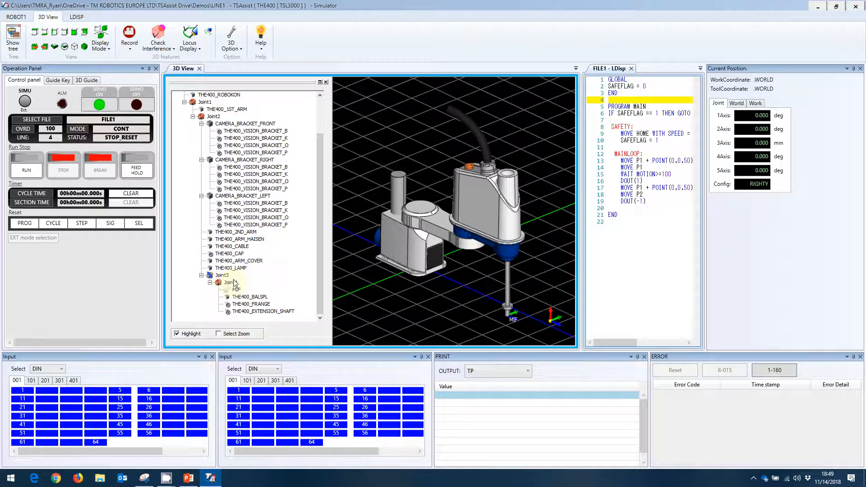
click(249, 304)
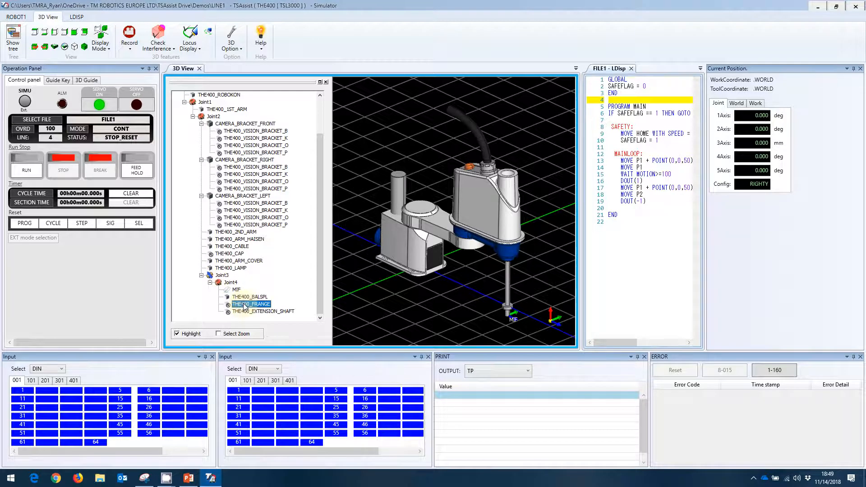
right_click(258, 306)
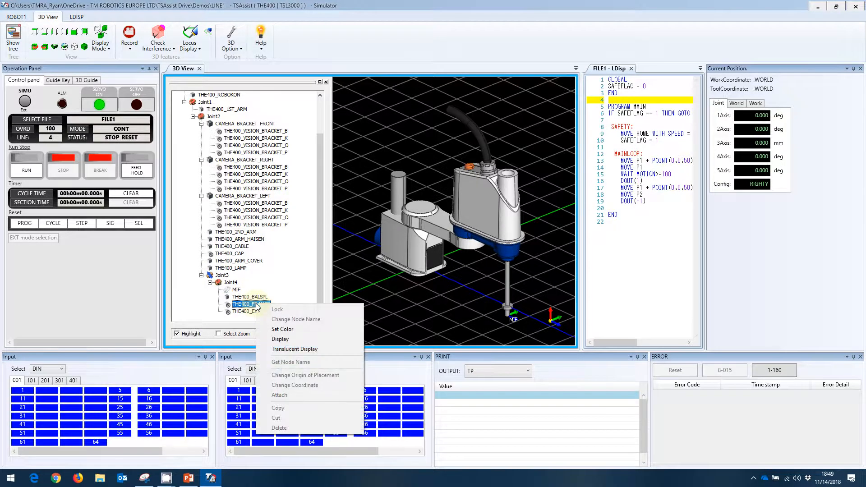
click(281, 339)
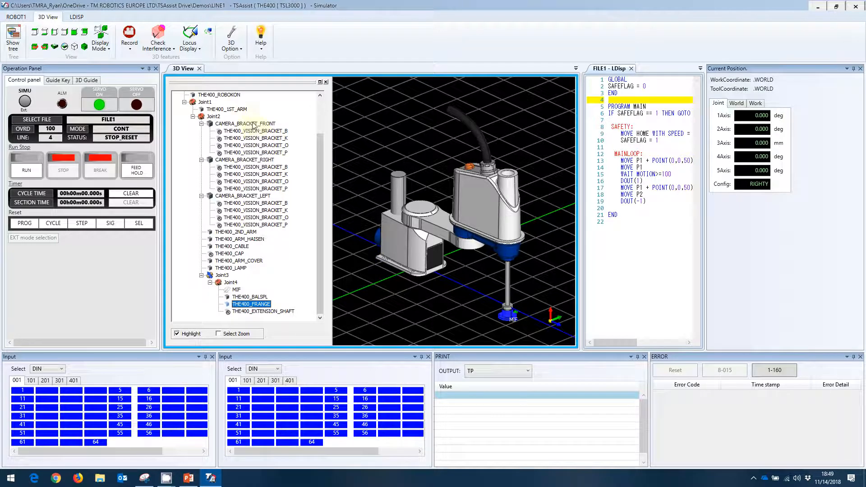
- Display the THE400_VISION_BRACKET_K part under CAMERA_BRACKET_FRONT and hide it again
click(272, 138)
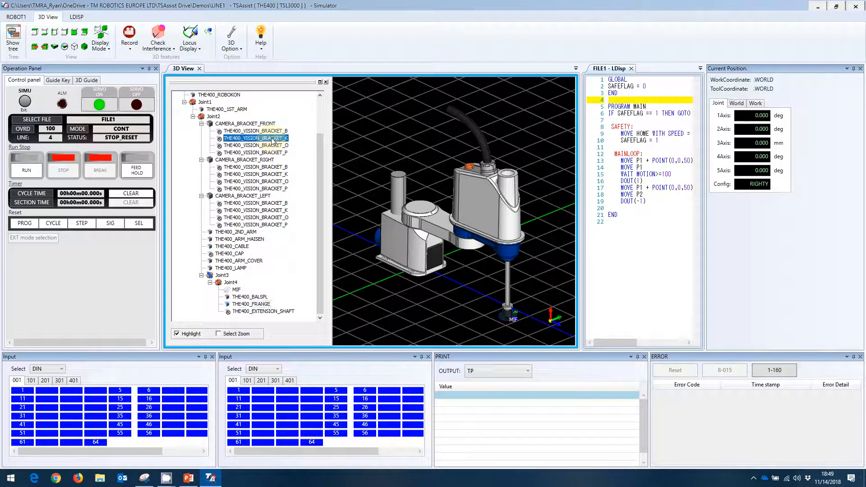
right_click(272, 138)
click(295, 174)
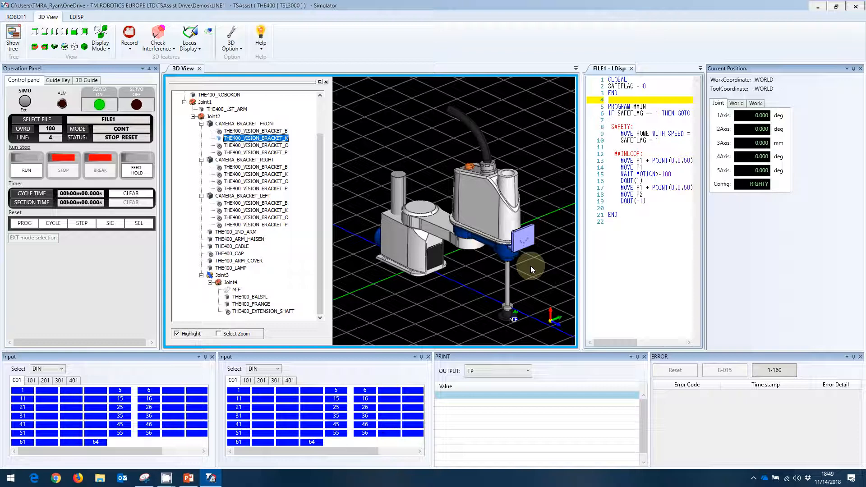
right_click(264, 138)
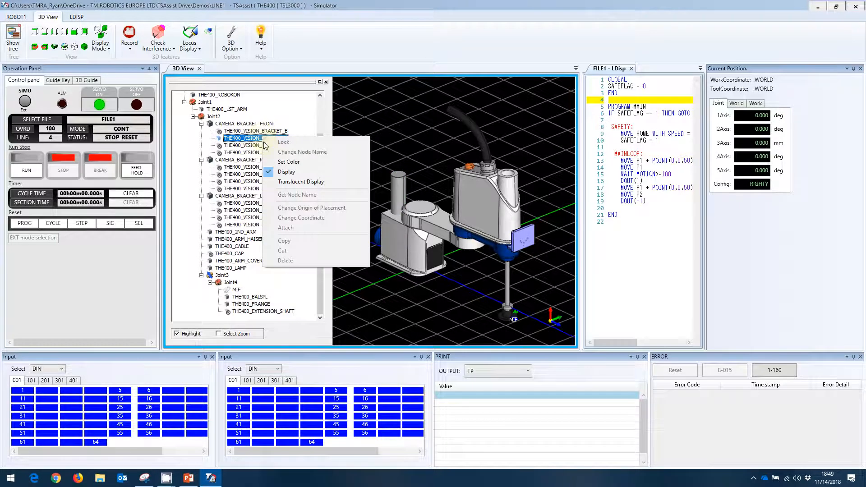
click(280, 171)
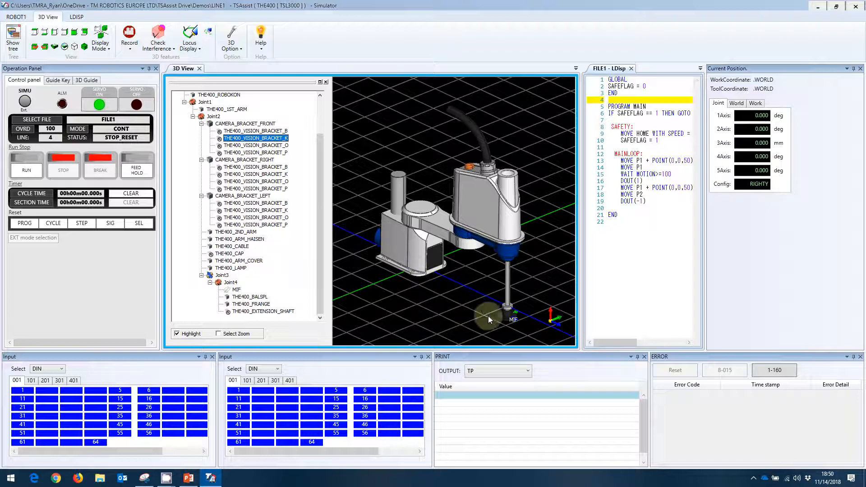
click(231, 283)
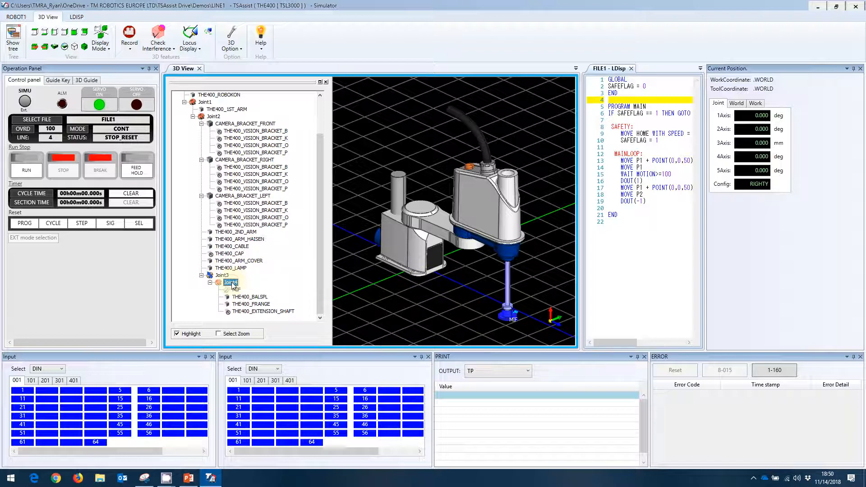
right_click(232, 284)
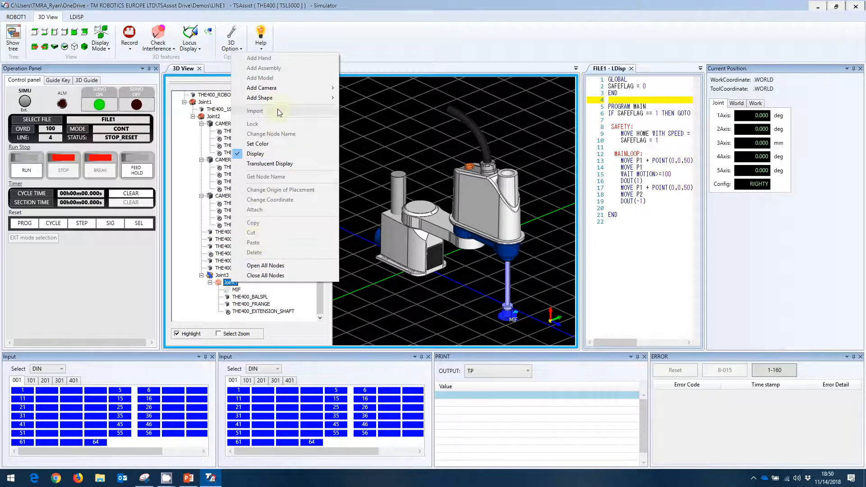
mouse_move(279, 97)
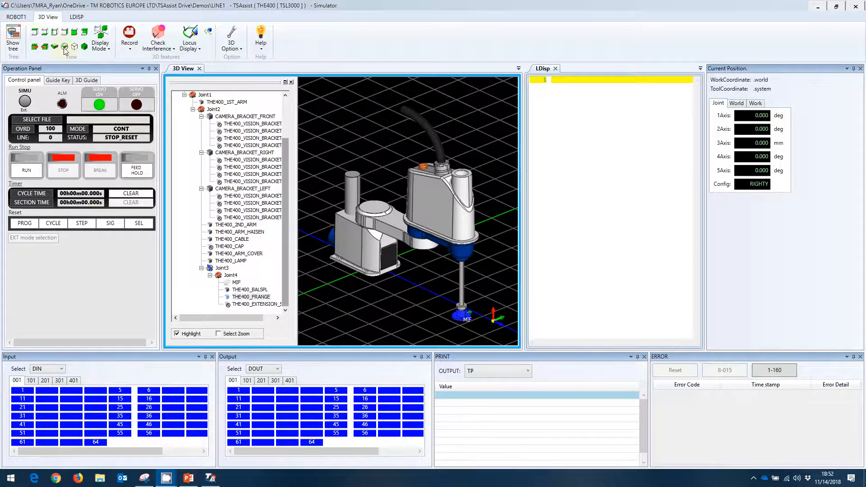
- Open the existing program FILE1 in the file editor
click(16, 17)
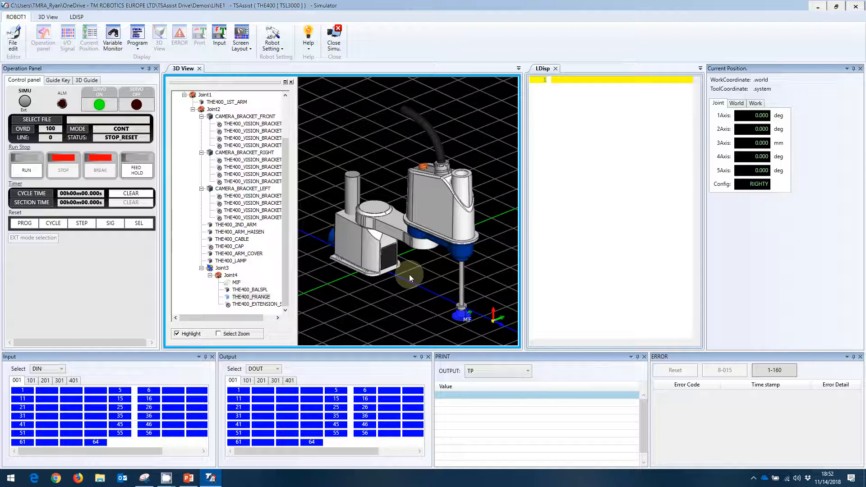
click(13, 46)
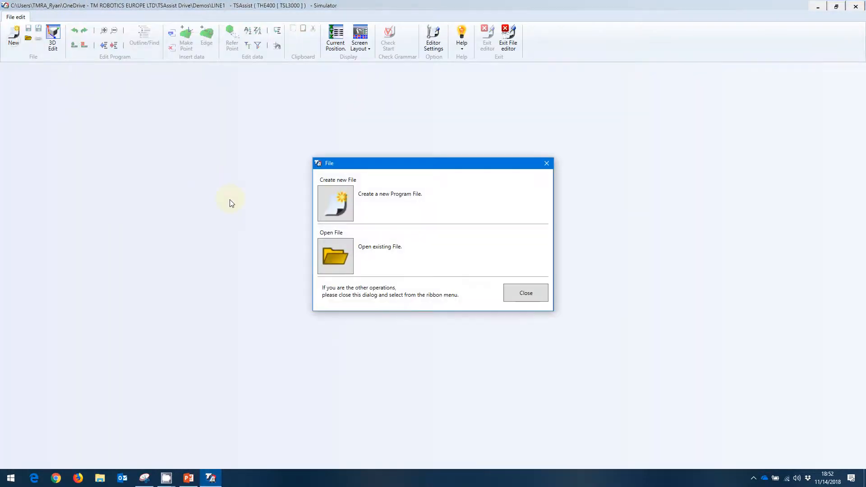
click(334, 252)
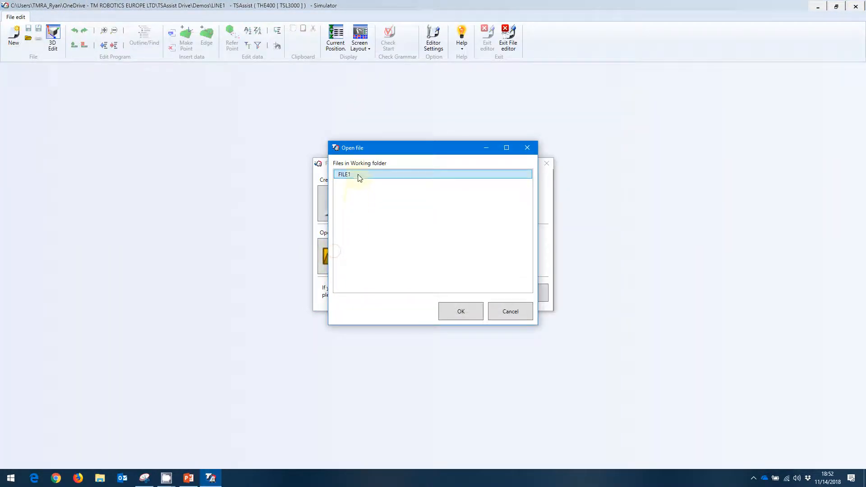
click(458, 310)
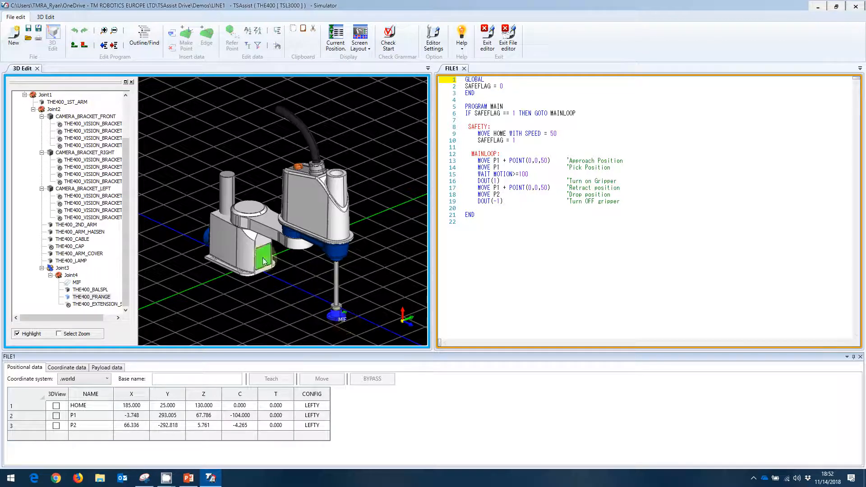
- Add a box shape to Joint4 with depth, width and height 50, at coordinates X 0, Y 0, Z 0
click(69, 275)
right_click(68, 279)
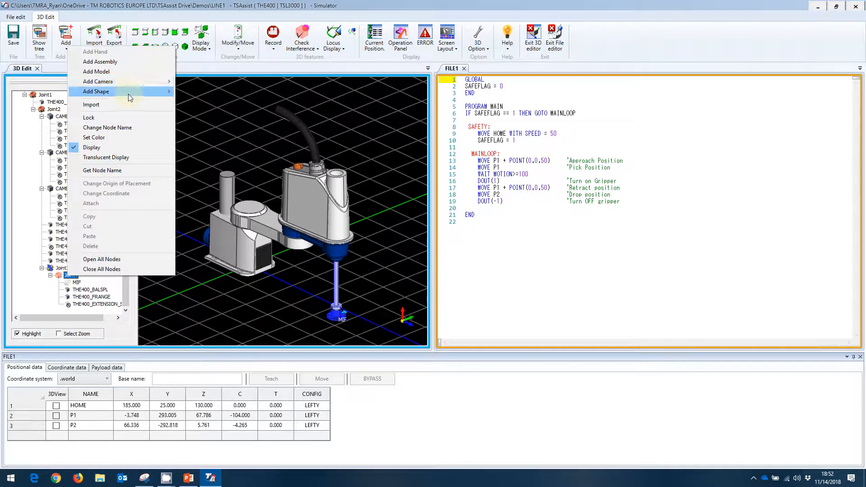
mouse_move(128, 92)
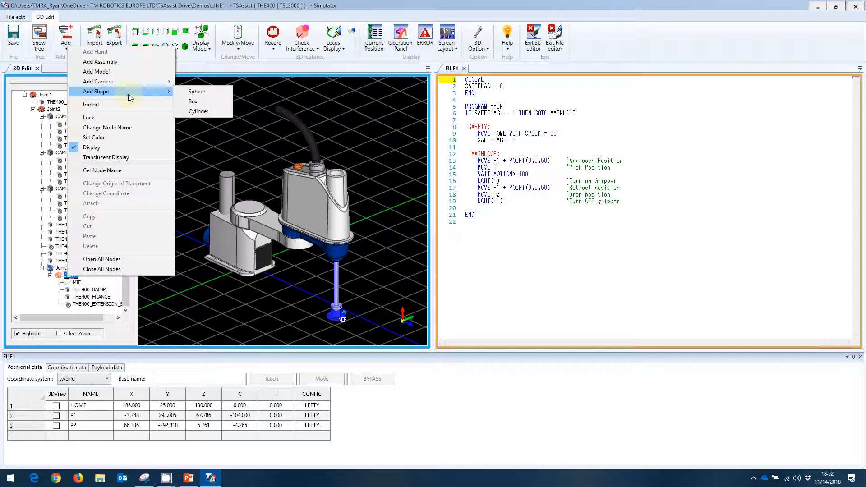
click(201, 101)
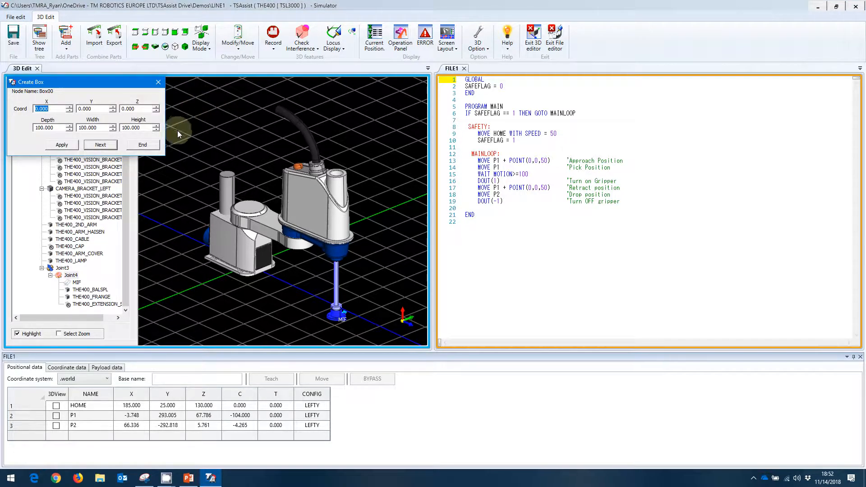
drag(57, 127, 28, 124)
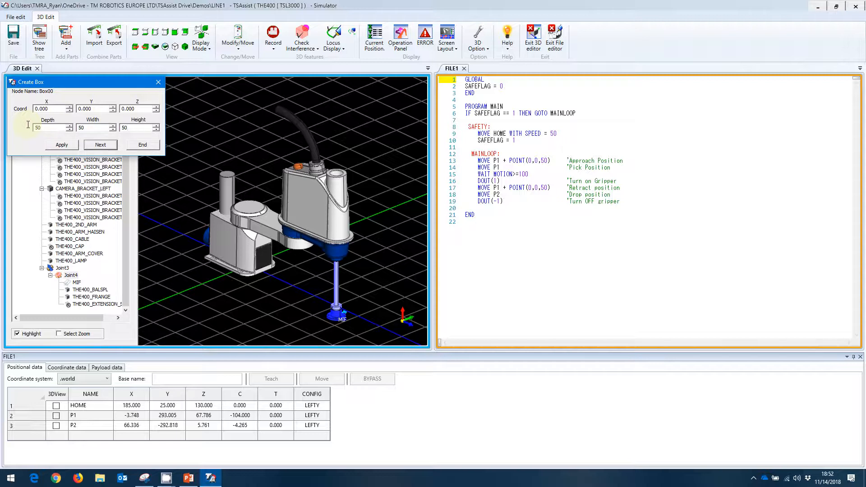
click(133, 109)
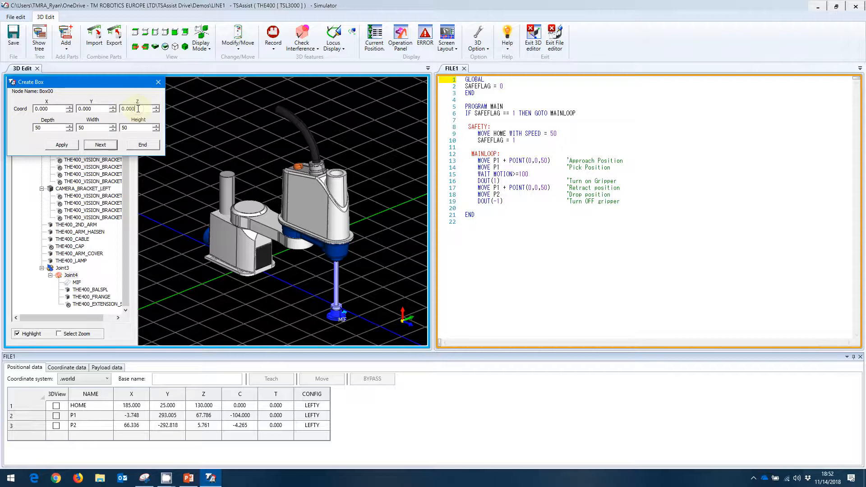
click(62, 144)
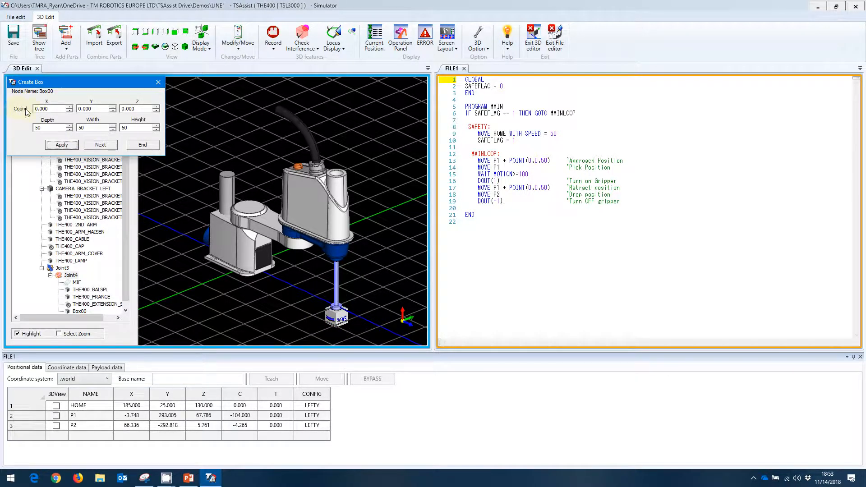
- Set the new box's Z coordinate to -25 and apply it
double_click(138, 109)
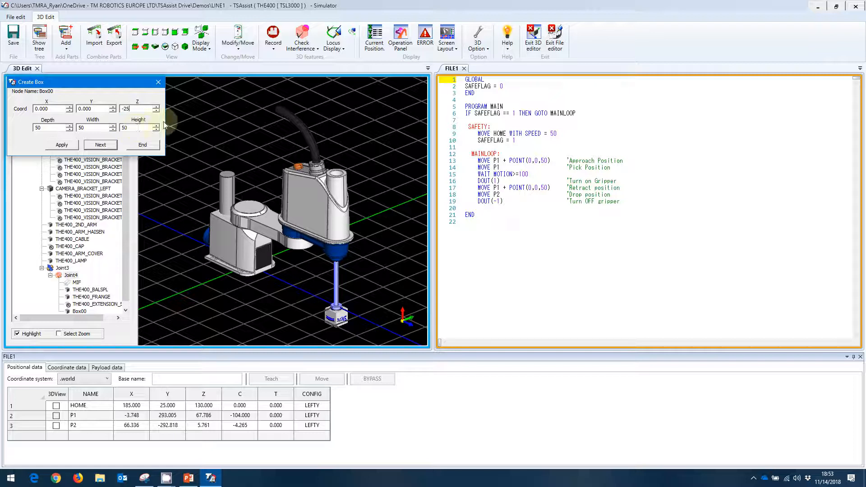
click(301, 310)
click(62, 144)
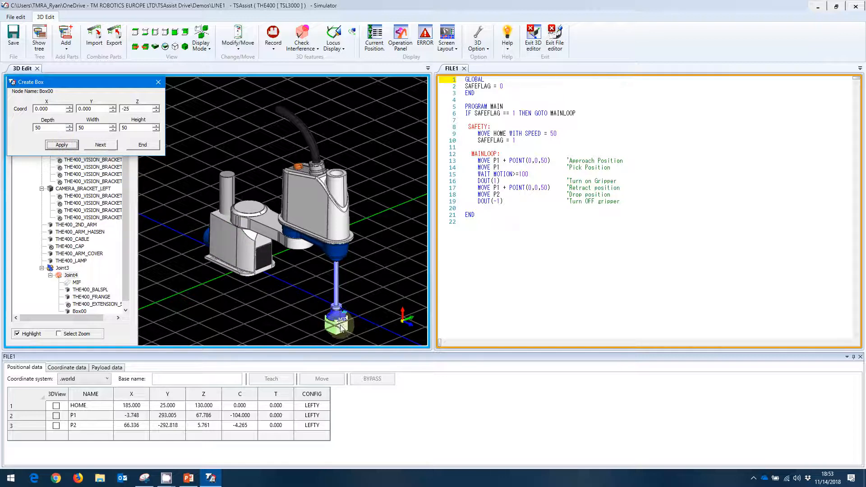
- Set the box's Z coordinate to -30, apply it and finish creating the box
scroll(340, 325, up, 3)
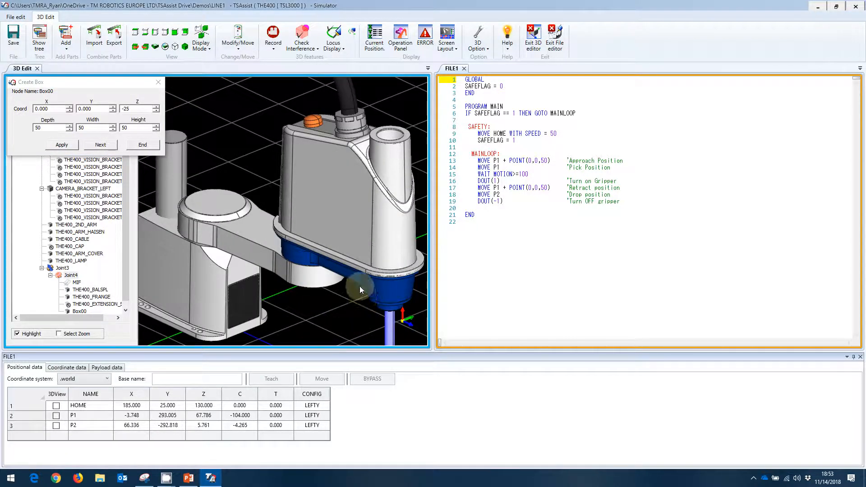
middle_drag(359, 286, 209, 132)
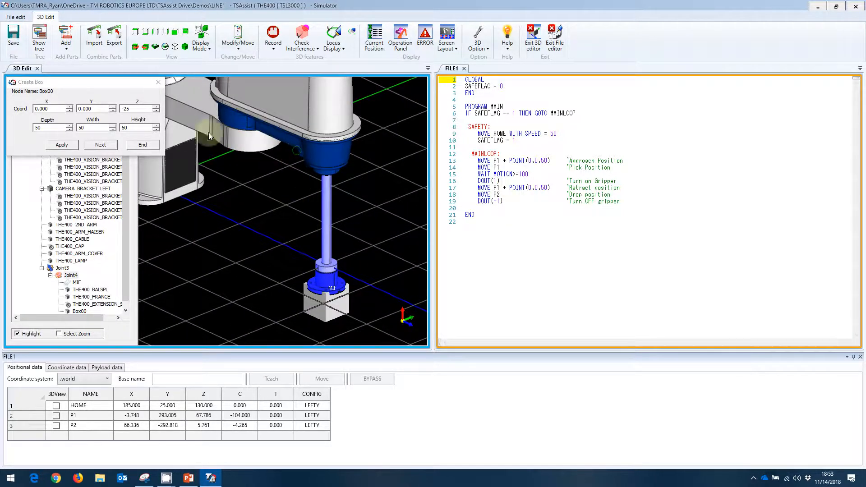
click(135, 109)
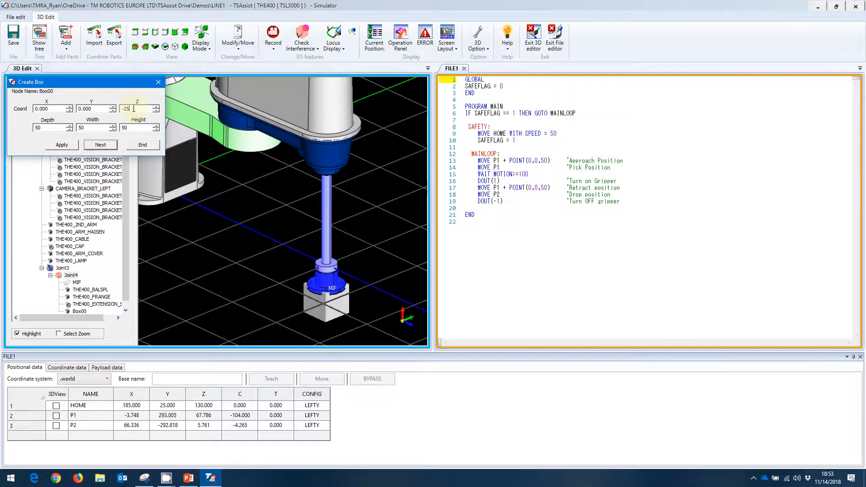
drag(134, 109, 122, 107)
text(-30)
click(62, 145)
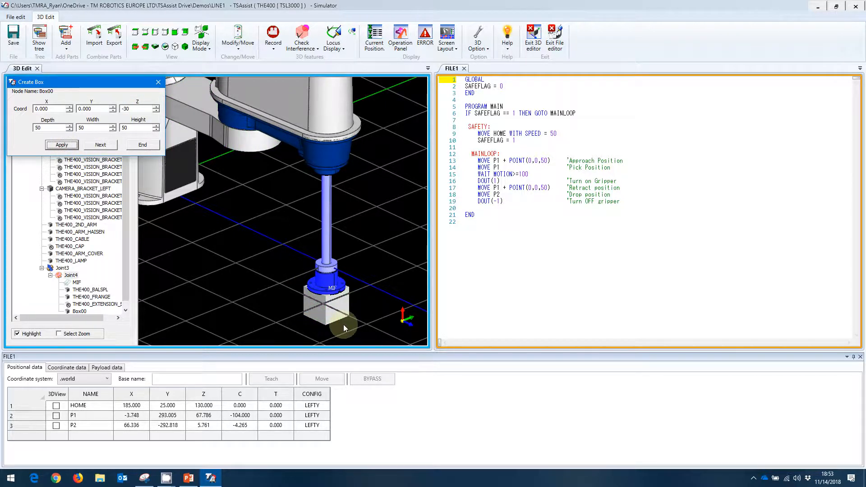
click(143, 145)
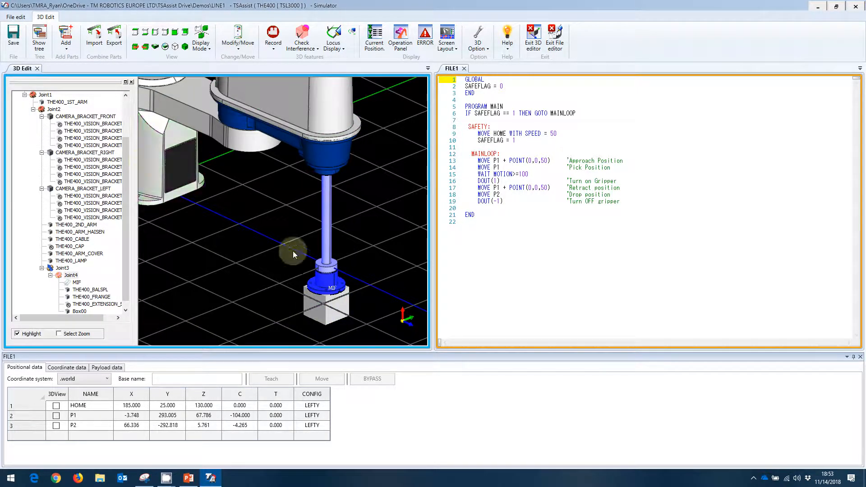
- Switch the Ground node to the coarser wire gauge display
middle_drag(221, 196, 302, 242)
scroll(304, 242, down, 5)
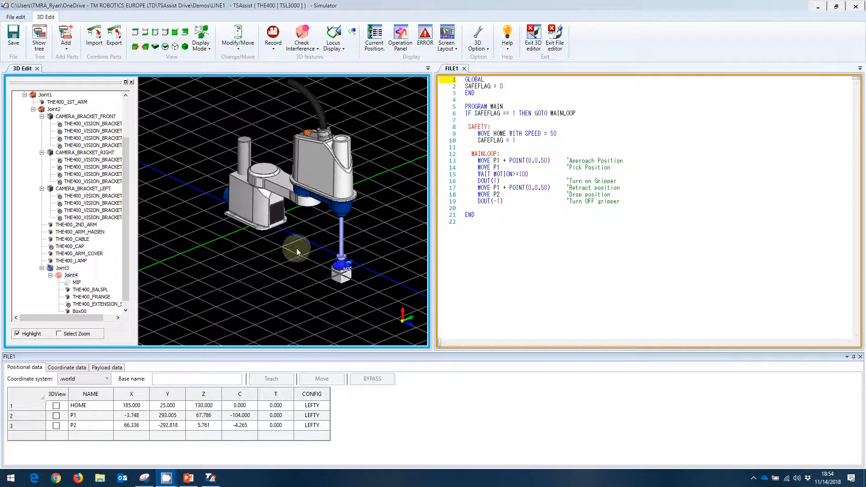
scroll(103, 125, up, 3)
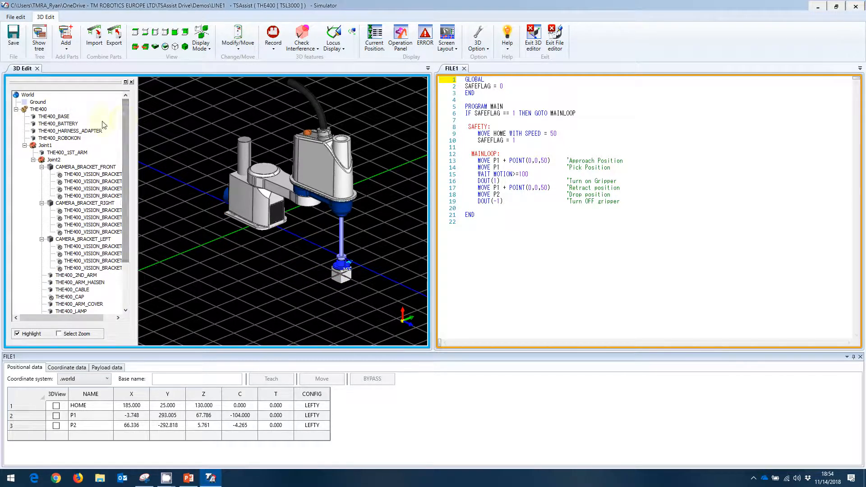
right_click(38, 103)
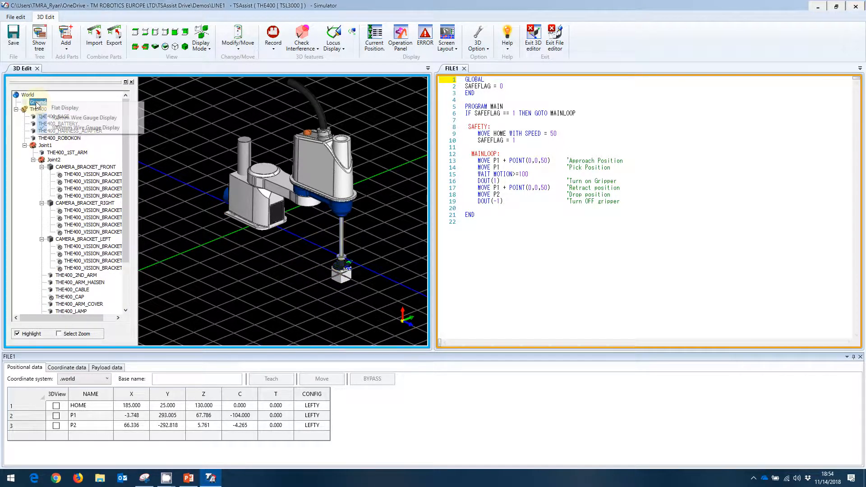
click(43, 119)
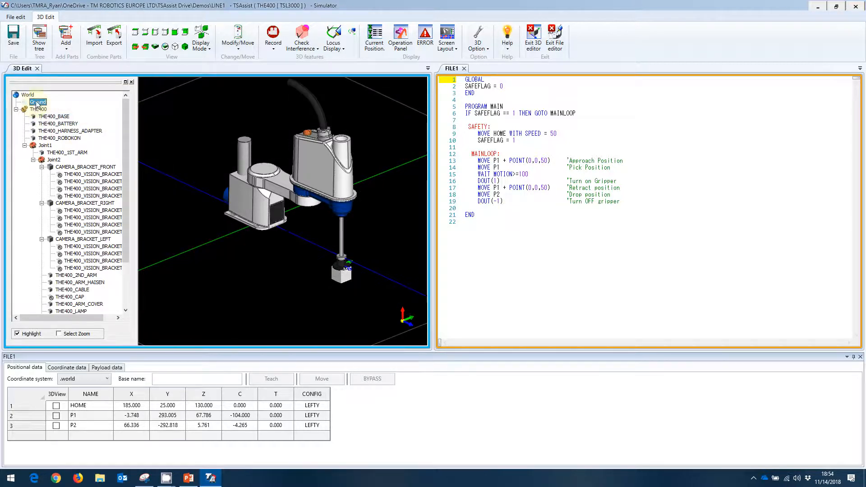
- Turn off the display of the Ground node
right_click(36, 102)
click(43, 128)
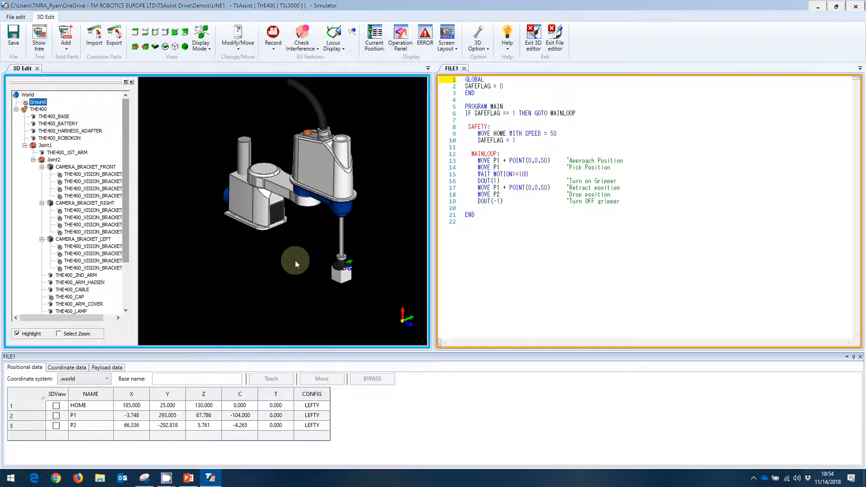
middle_drag(307, 274, 308, 255)
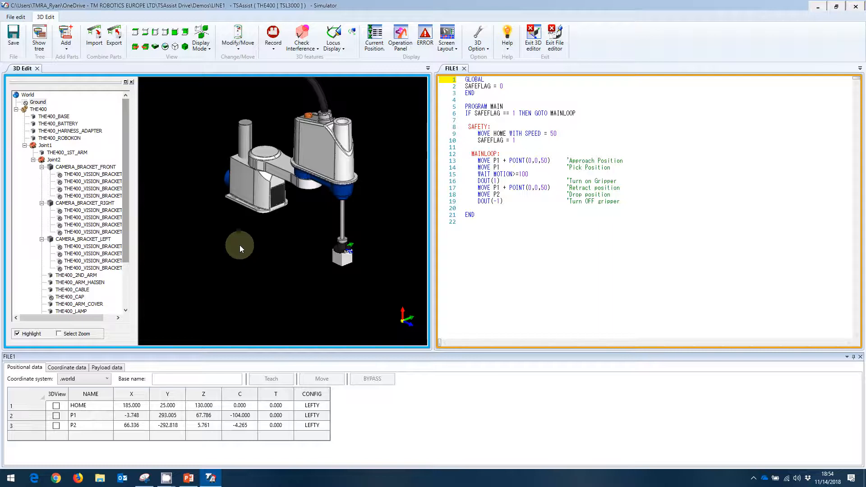
- Add a cylinder shape to the World node with bottom radius 400, top radius 300 and height 500, and apply it
click(28, 95)
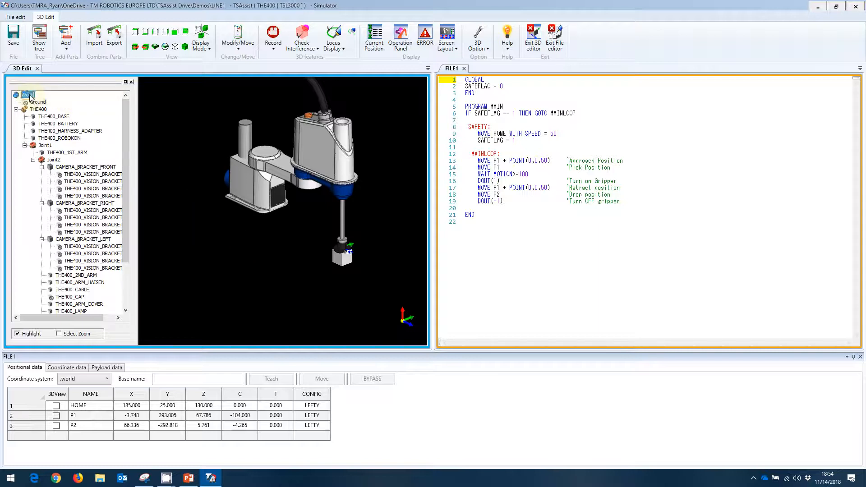
right_click(30, 97)
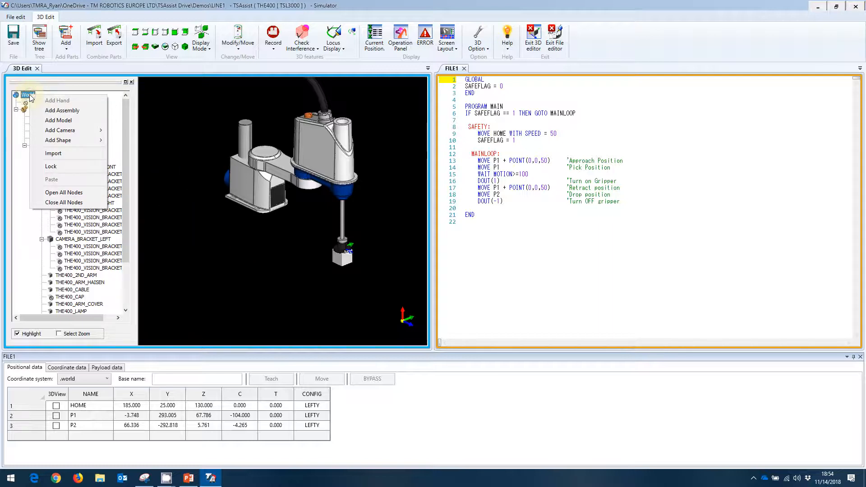
mouse_move(65, 143)
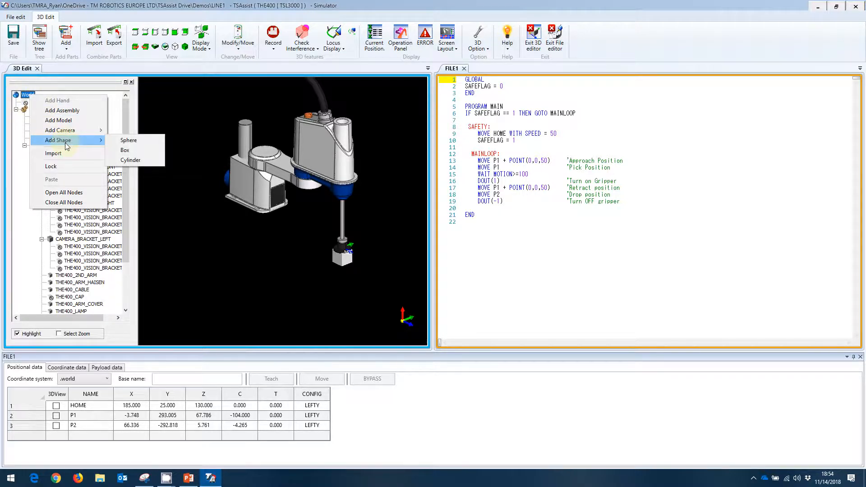
click(130, 160)
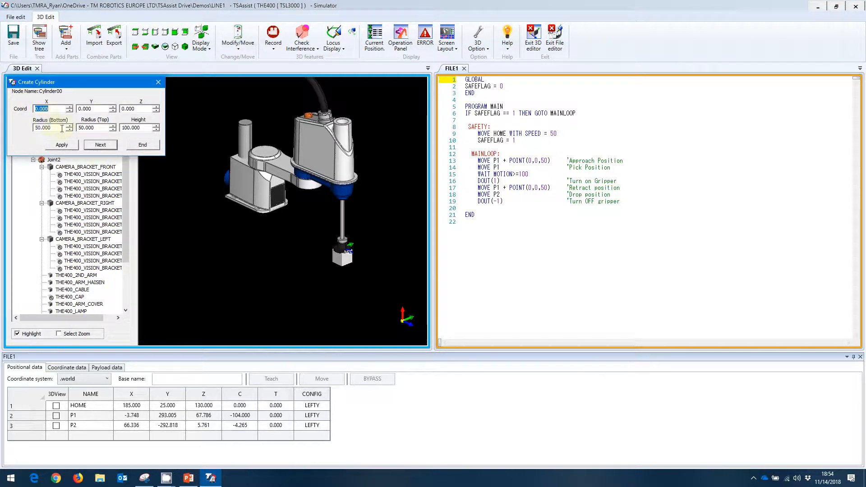
drag(61, 128, 30, 126)
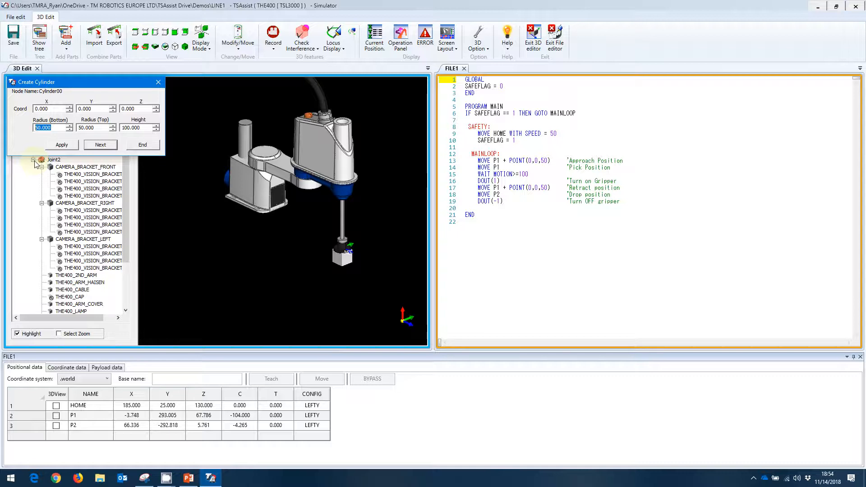
click(98, 128)
text(300)
click(135, 127)
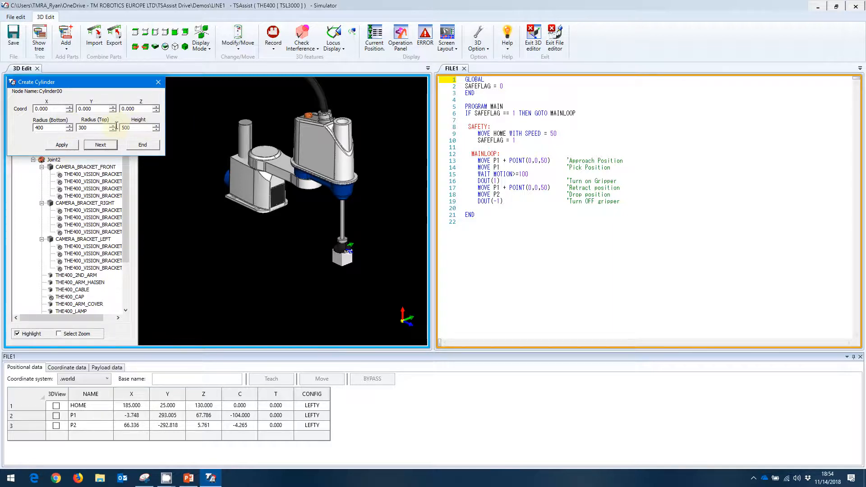
click(62, 145)
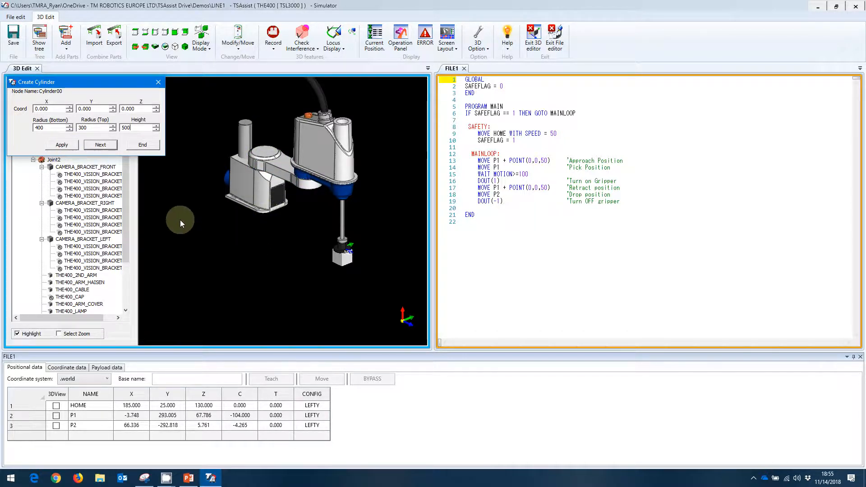
click(62, 145)
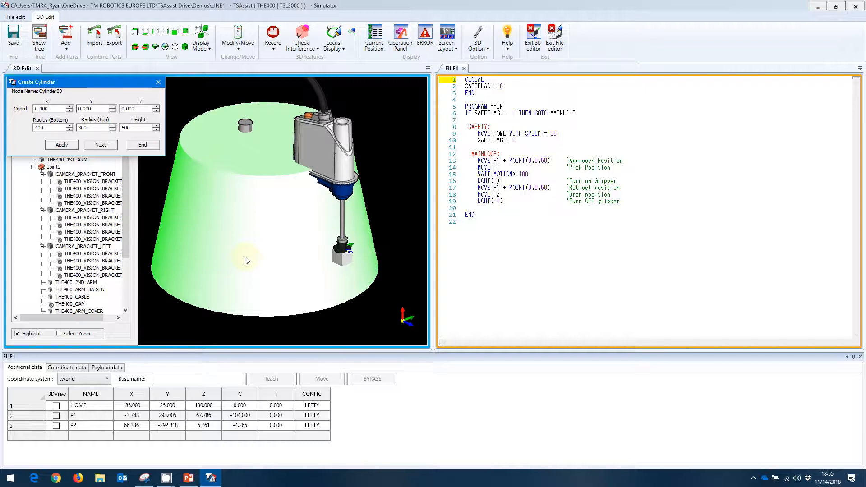
- Set the new cylinder's Z coordinate to -250 and apply it
double_click(126, 109)
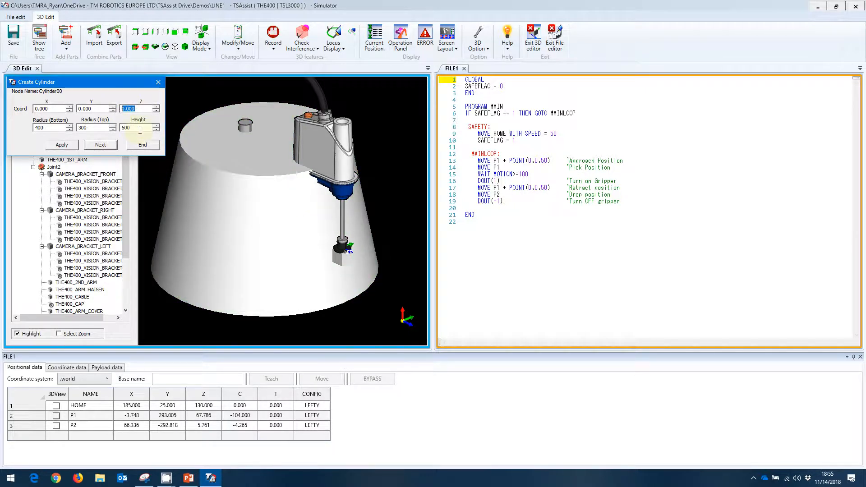
text(-250)
click(62, 144)
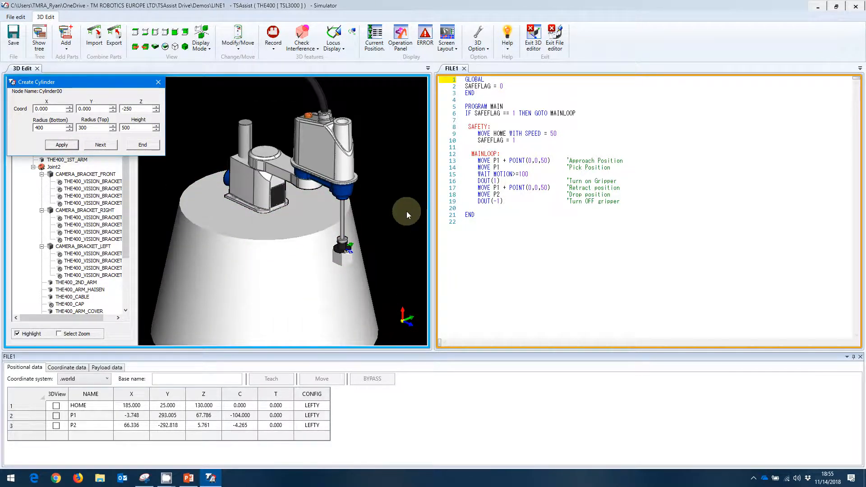
- Set the cylinder's Z coordinate to -251, apply it and finish creating the cylinder
click(137, 109)
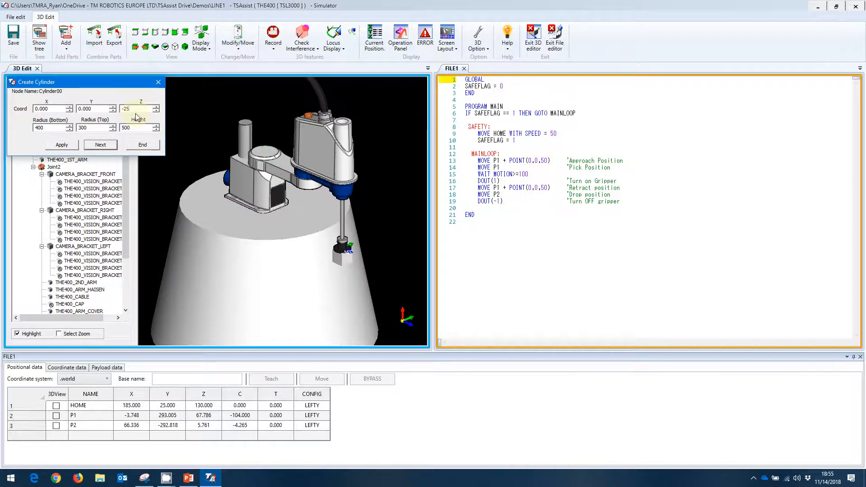
click(63, 144)
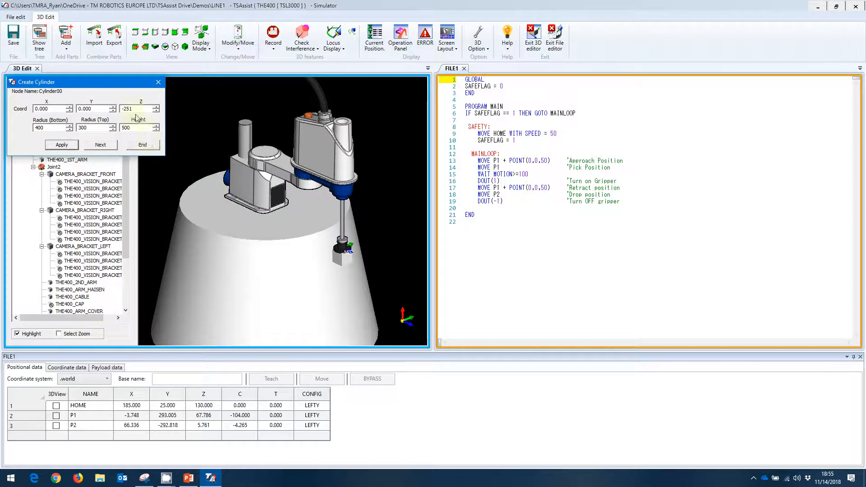
click(143, 145)
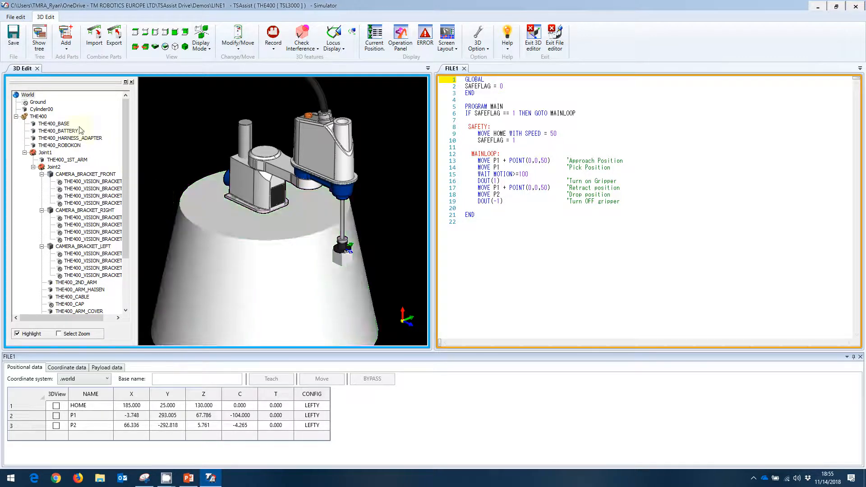
- Replace the default color of the cylinder under World with blue
click(44, 111)
right_click(44, 111)
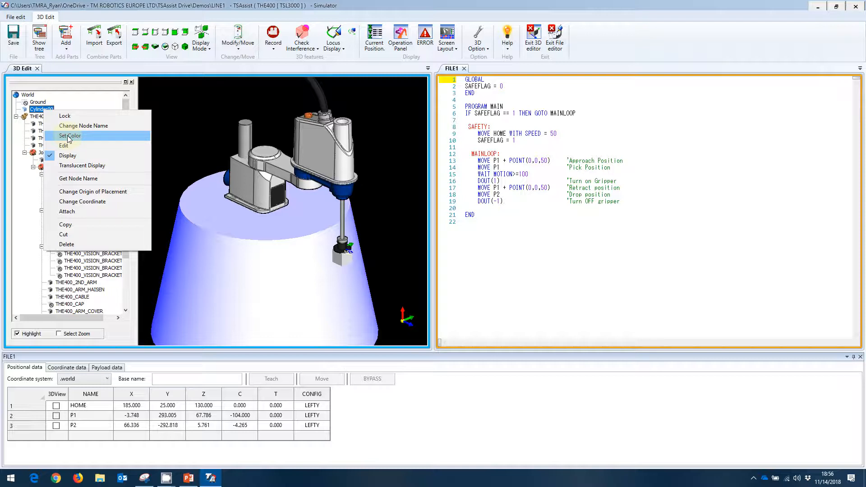
click(69, 138)
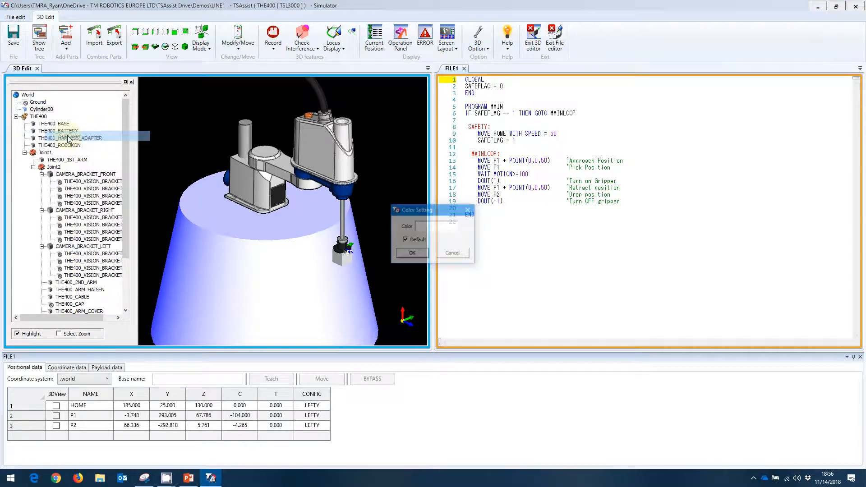
click(406, 241)
click(438, 227)
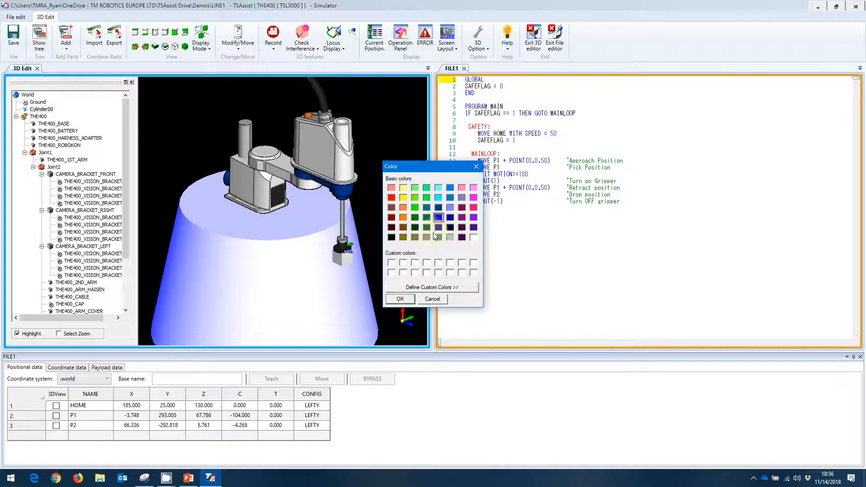
click(399, 298)
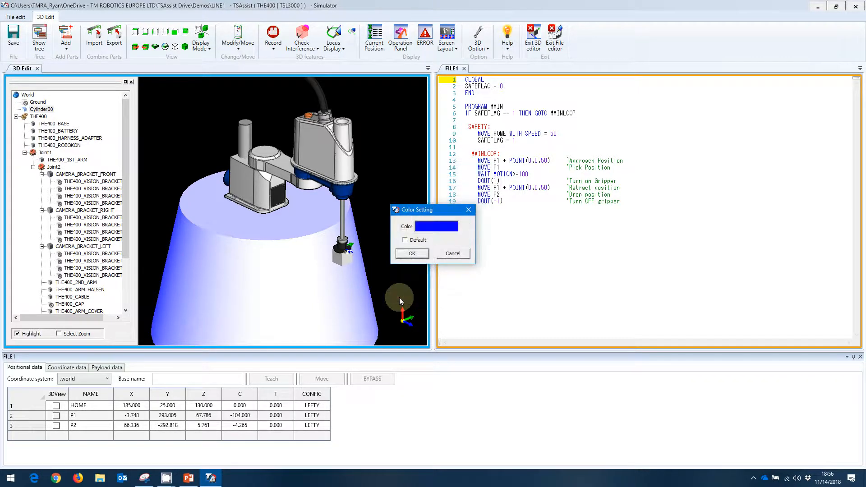
click(411, 253)
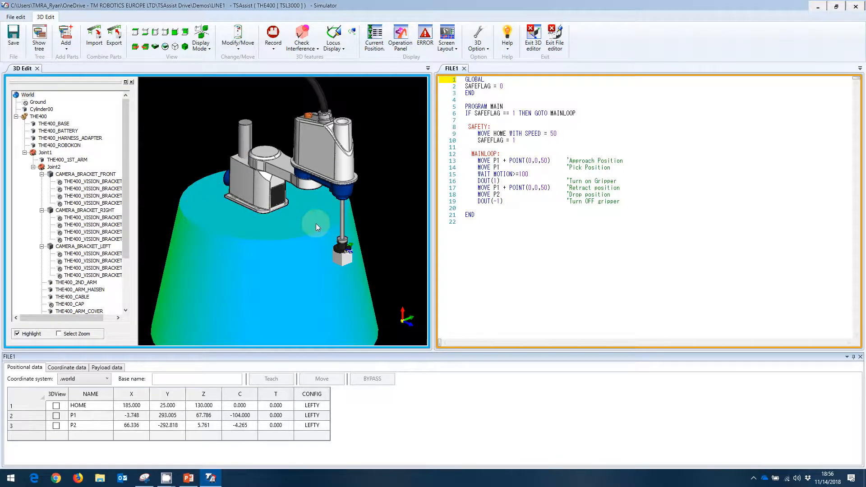
- Turn on the interference check and save the 3D edits
middle_drag(376, 248, 366, 206)
scroll(366, 206, down, 2)
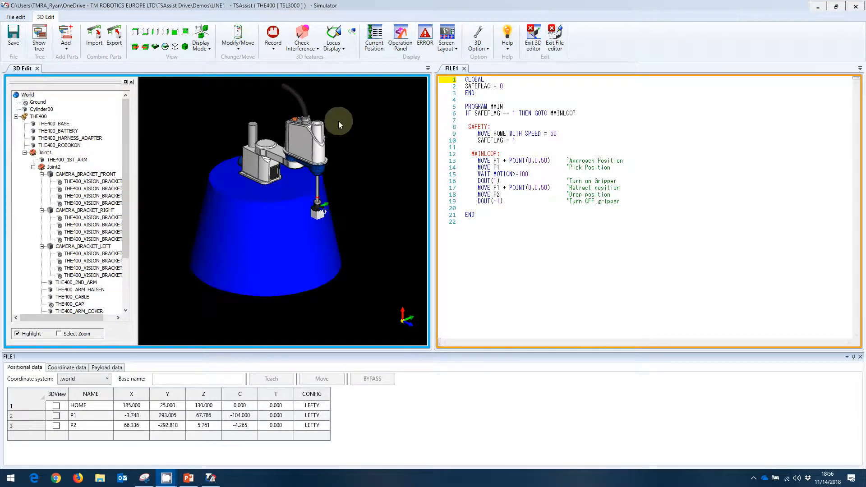
click(314, 50)
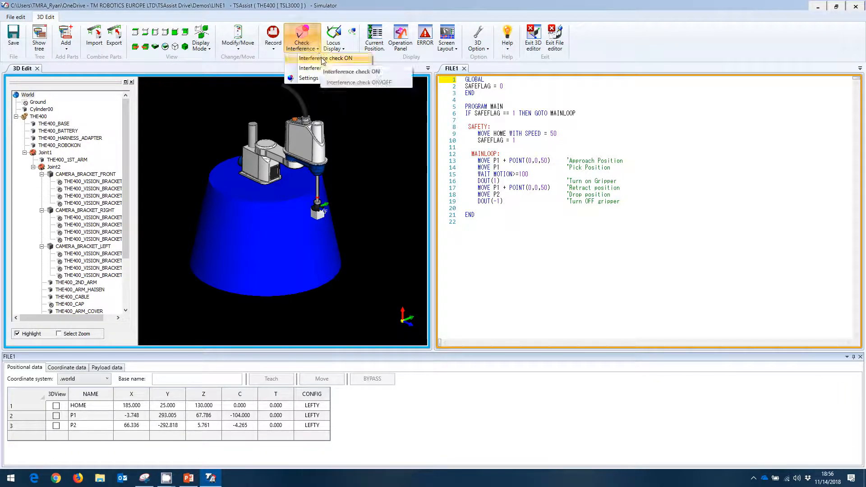
click(323, 58)
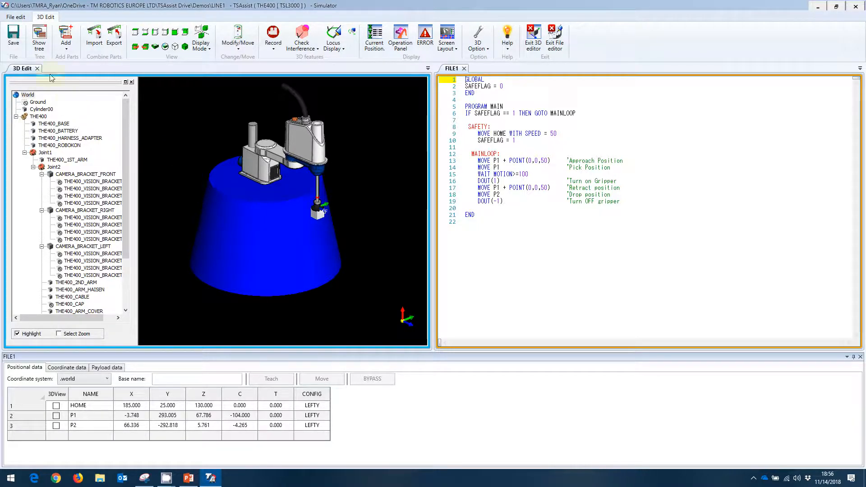
click(13, 38)
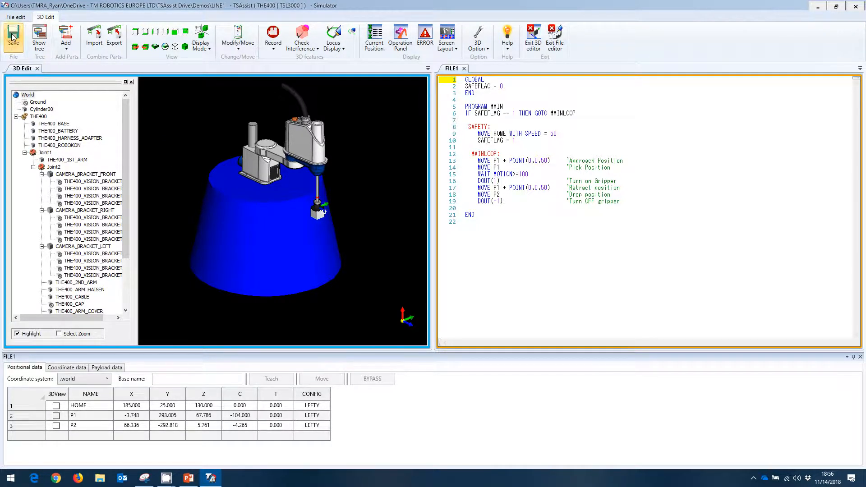
- Exit the file editor and select FILE1 as the program for the simulator
click(558, 40)
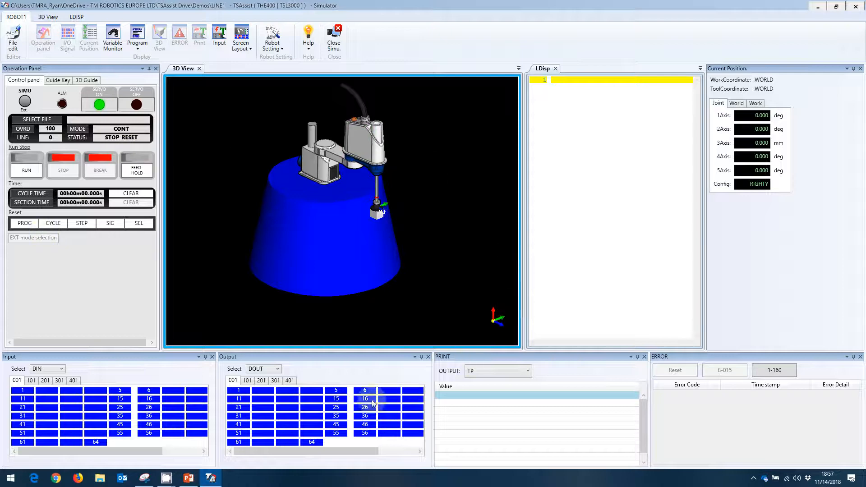
click(35, 122)
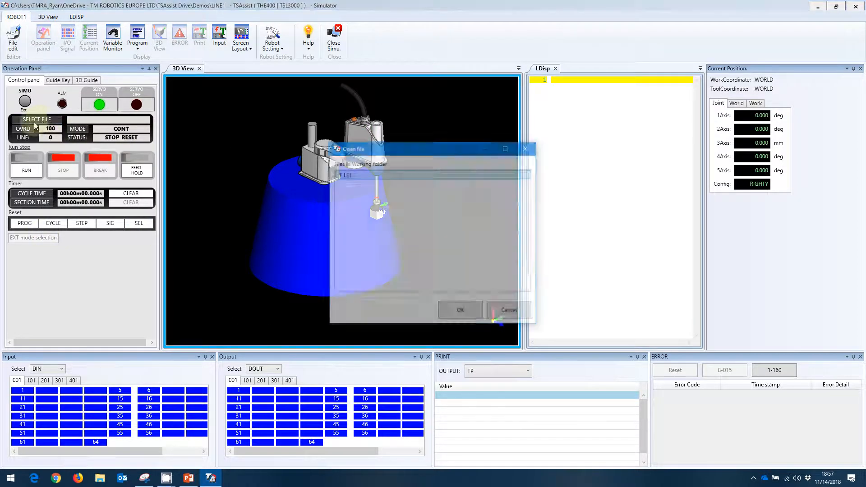
click(461, 313)
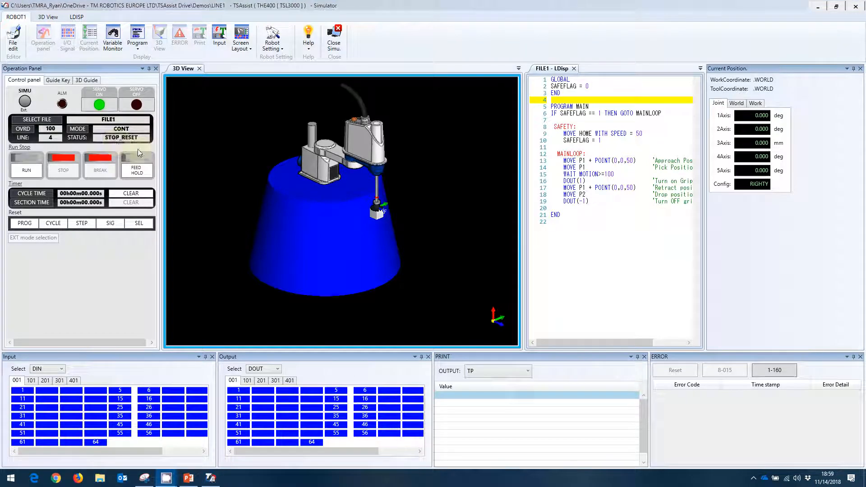
- Set the speed override to 20 and run FILE1 in the simulator
click(261, 180)
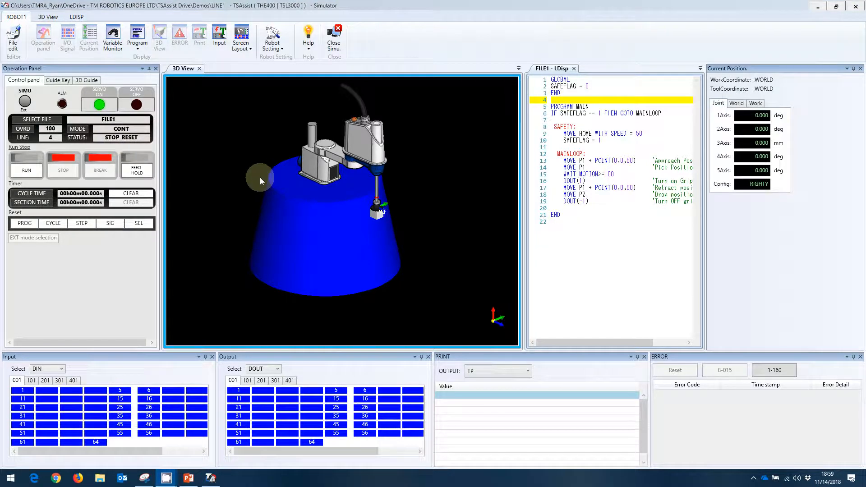
click(129, 125)
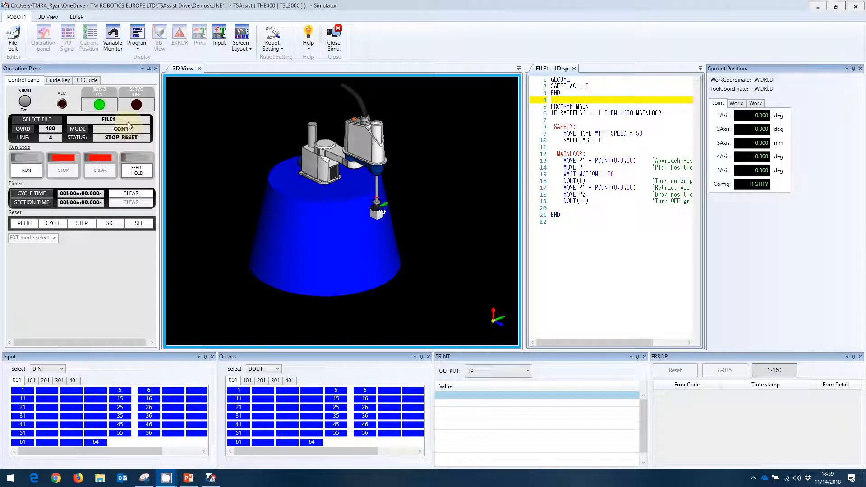
click(50, 129)
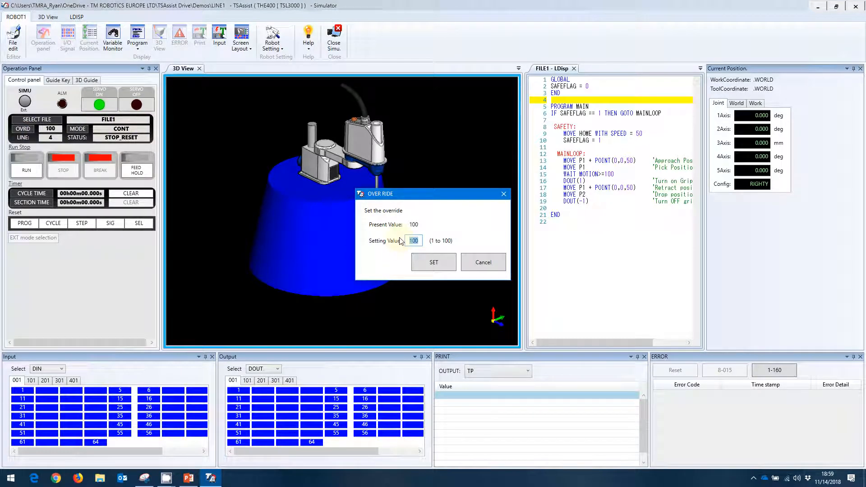
click(440, 262)
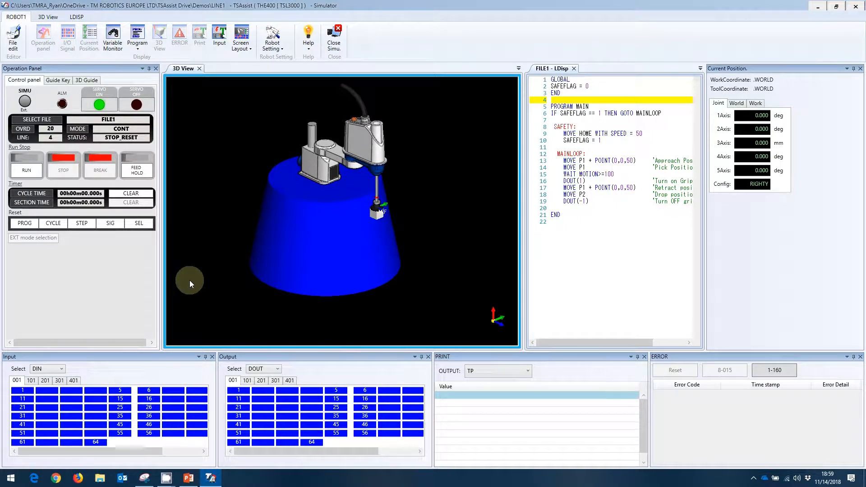
click(27, 169)
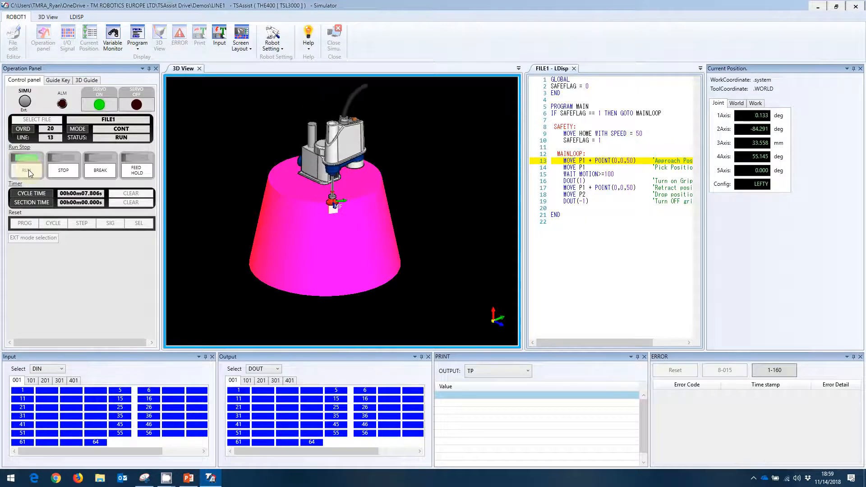
click(458, 256)
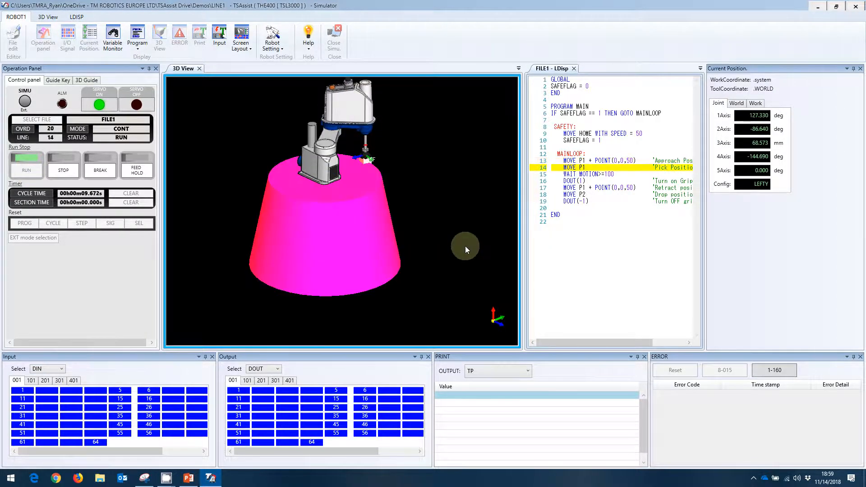